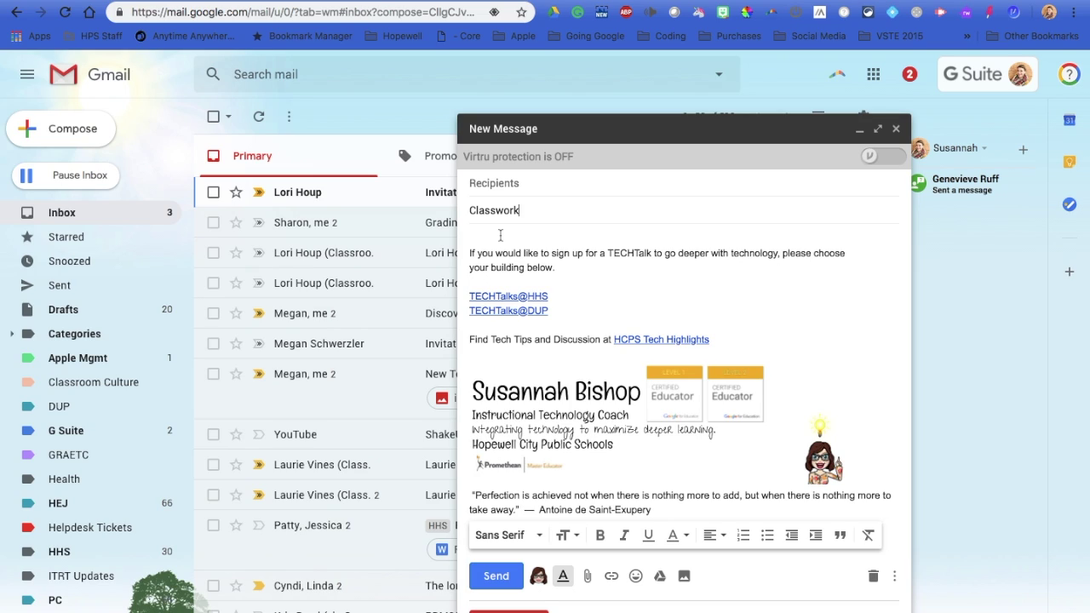
Begin the email body with a greeting addressing the teacher by title and surname, followed by a blank line.
{"action": "left_click", "coordinate": [500, 236]}
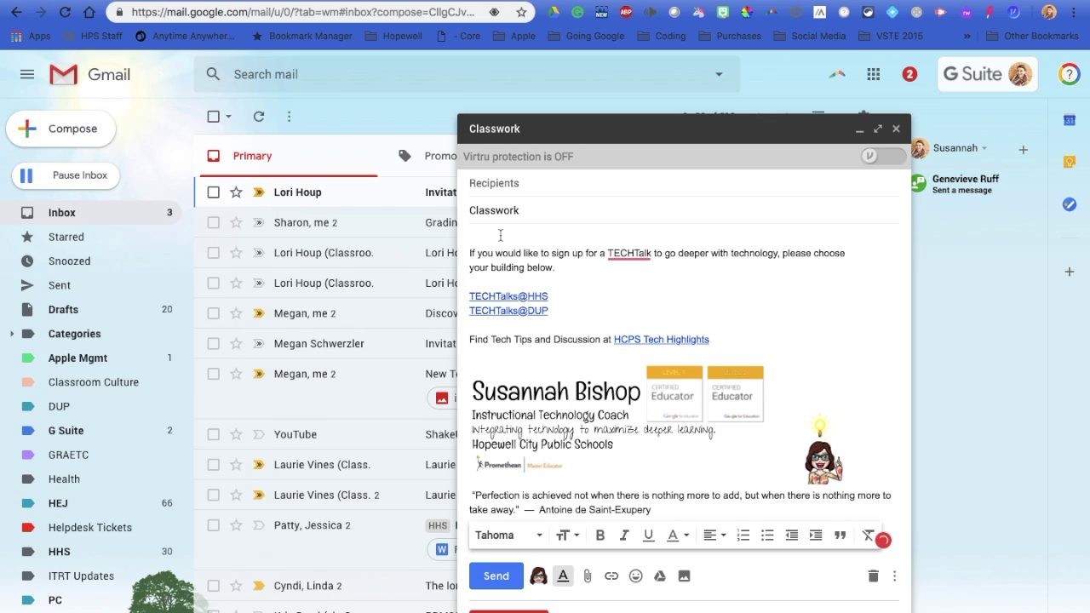
{"action": "type", "text": "Mrs. Arntson,"}
{"action": "key", "text": "Return"}
{"action": "key", "text": "Return"}
Write "I am writing because I was absent on Wednesday and would like to receive my missed work so that I can begin working on completing the assignments.".
{"action": "type", "text": "I"}
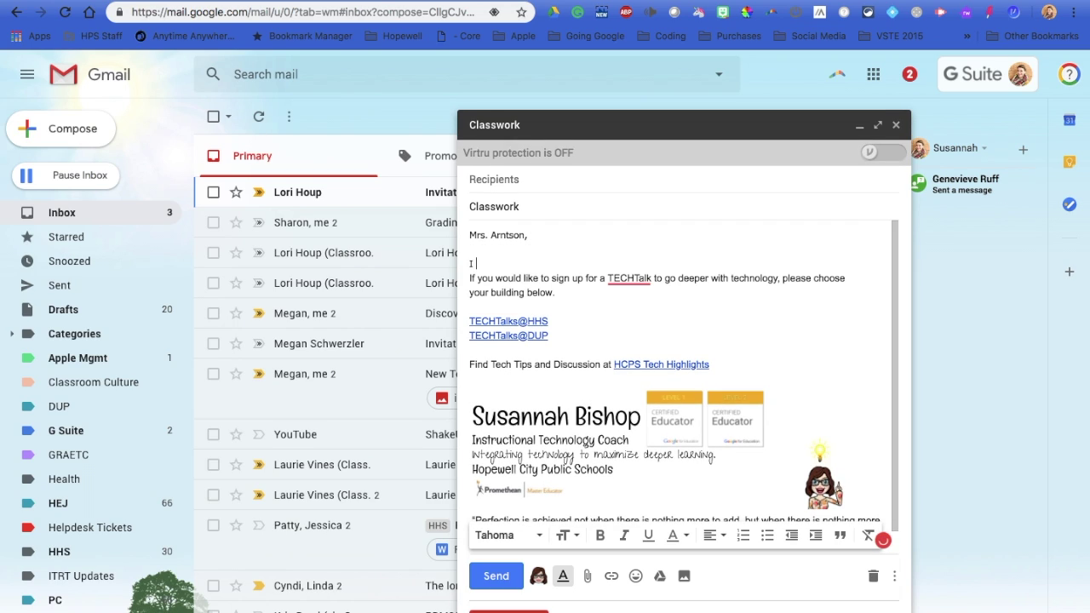
{"action": "type", "text": " am writing because I was absent on W"}
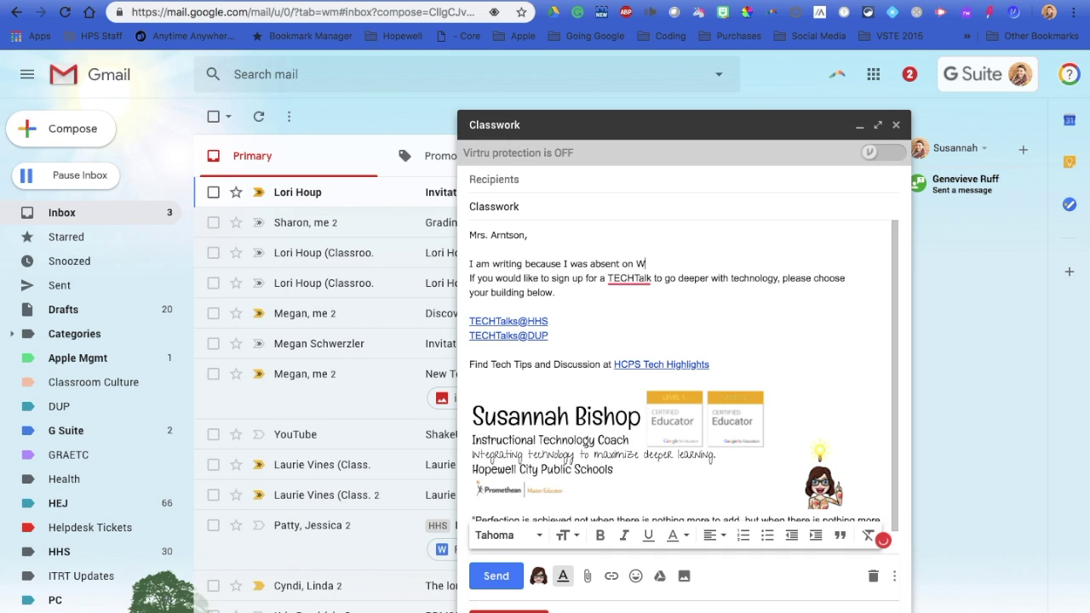
{"action": "type", "text": "ednesday and would lik"}
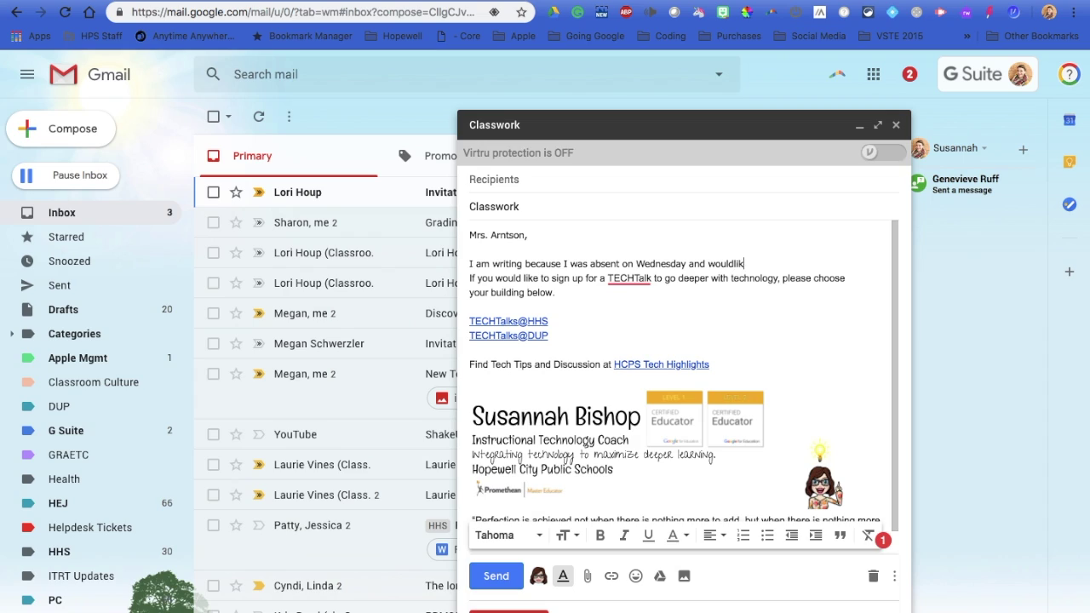
{"action": "type", "text": "e to receive my missed work so that I"}
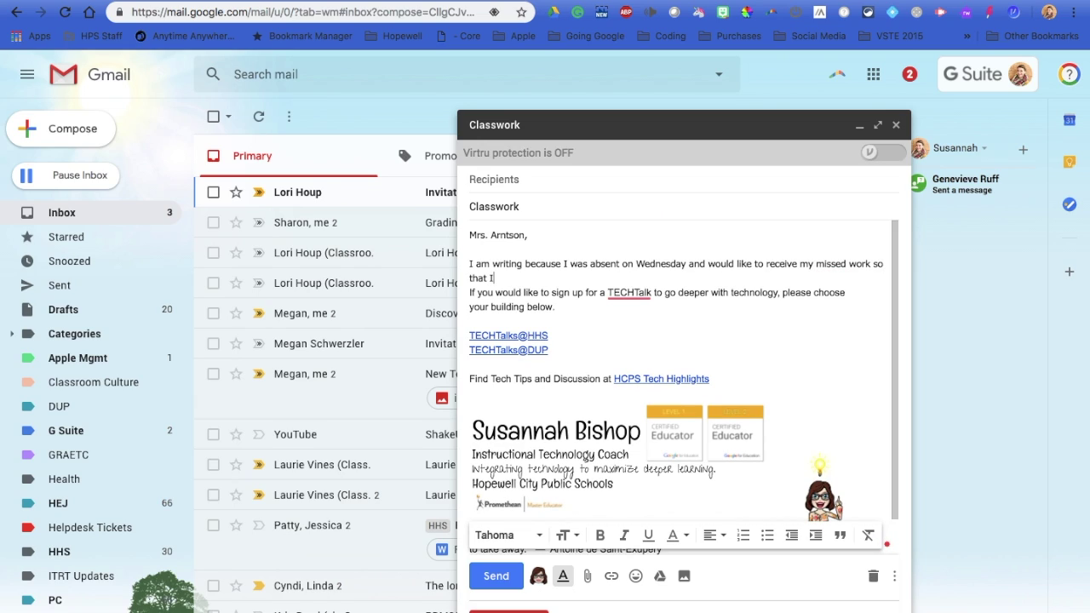
{"action": "type", "text": " can begin working on"}
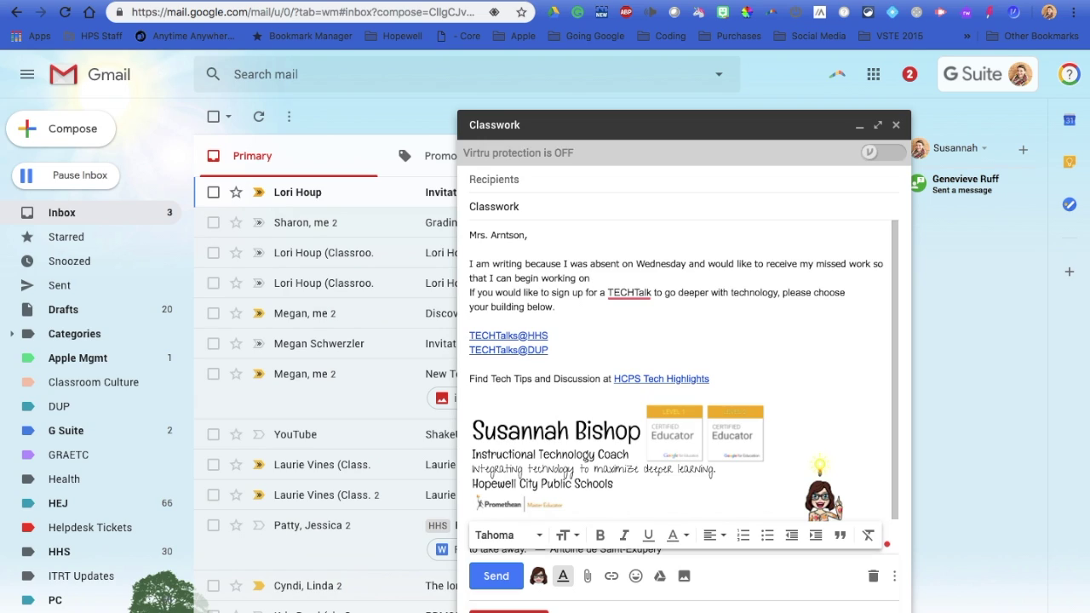
{"action": "type", "text": " completing the assignments."}
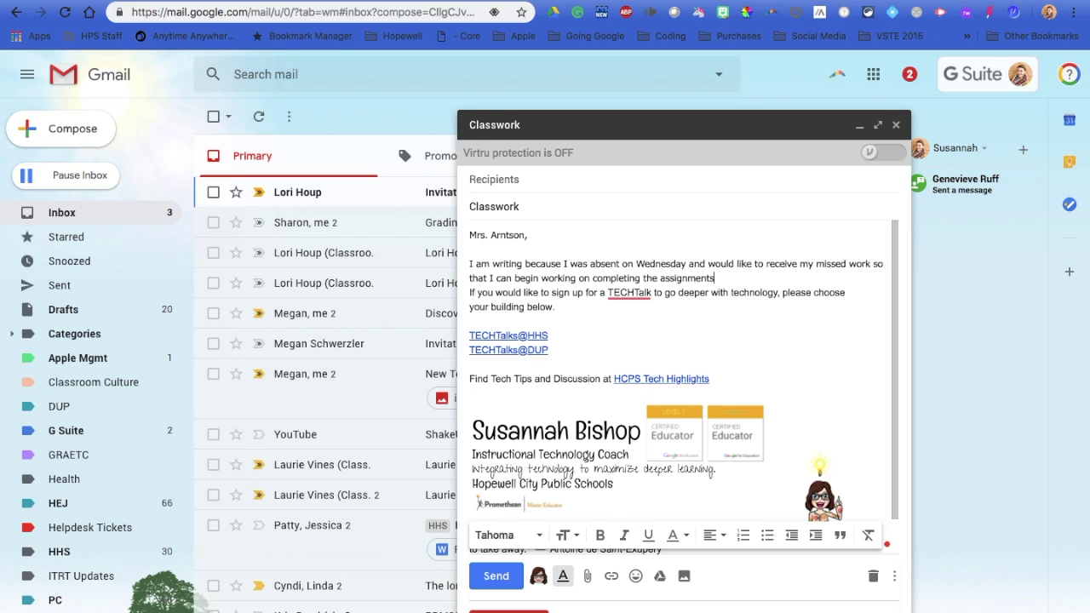
Close the message with "Thanks!" and the sender's first name on the line directly below it.
{"action": "key", "text": "Return"}
{"action": "key", "text": "Return"}
{"action": "type", "text": "Thanks!"}
{"action": "key", "text": "Return"}
{"action": "key", "text": "Return"}
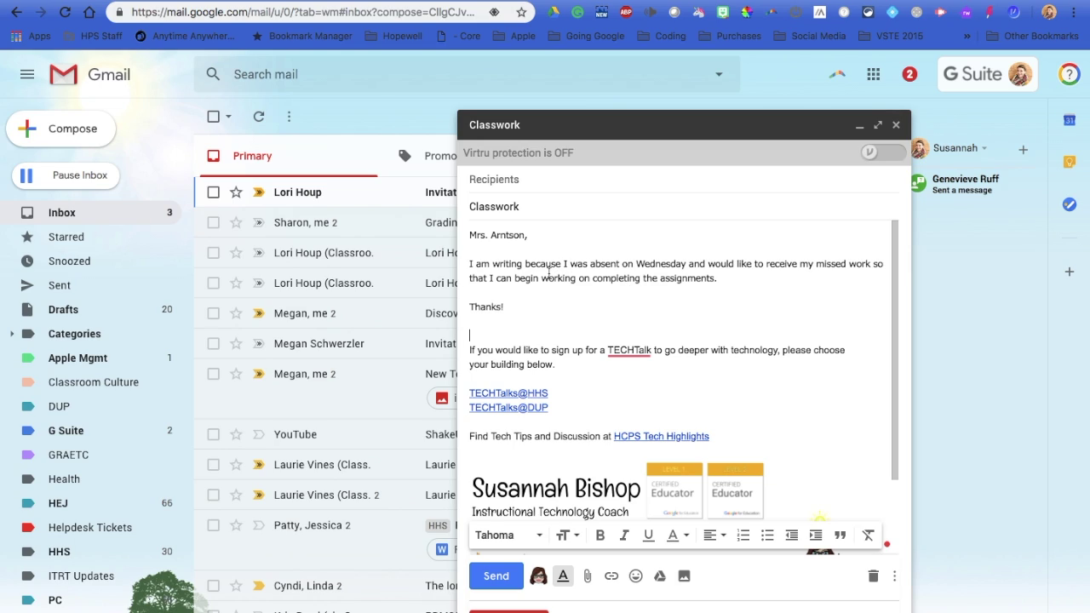
{"action": "left_click", "coordinate": [509, 308]}
{"action": "left_click", "coordinate": [475, 325]}
{"action": "type", "text": "Susannah"}
{"action": "mouse_move", "coordinate": [615, 345]}
Address the Classwork email to the teacher named in the greeting, using the suggested contact, and send it.
{"action": "left_click", "coordinate": [526, 181]}
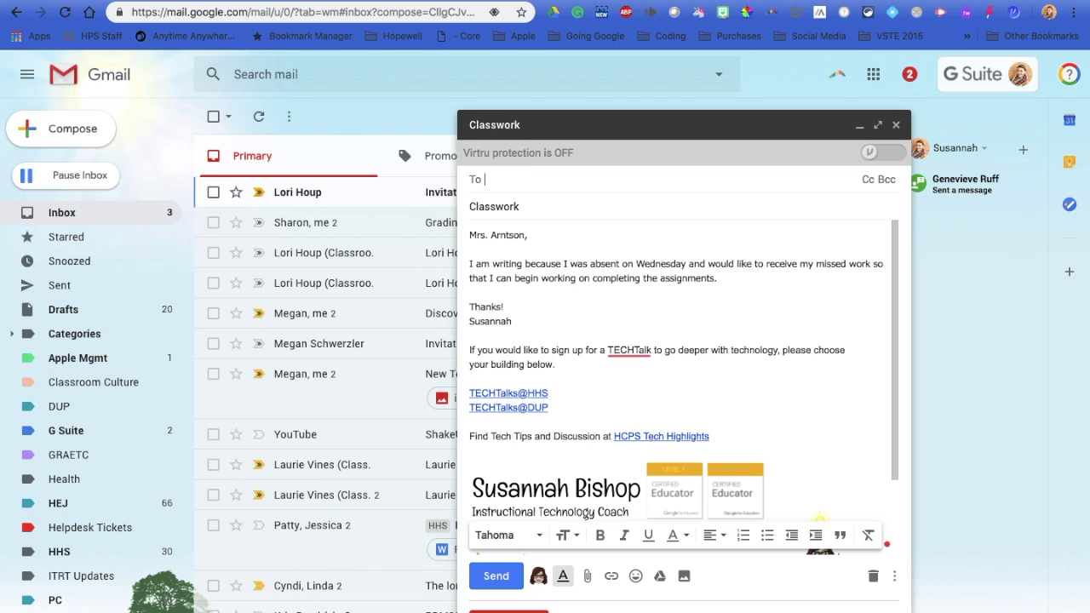
{"action": "type", "text": "ar"}
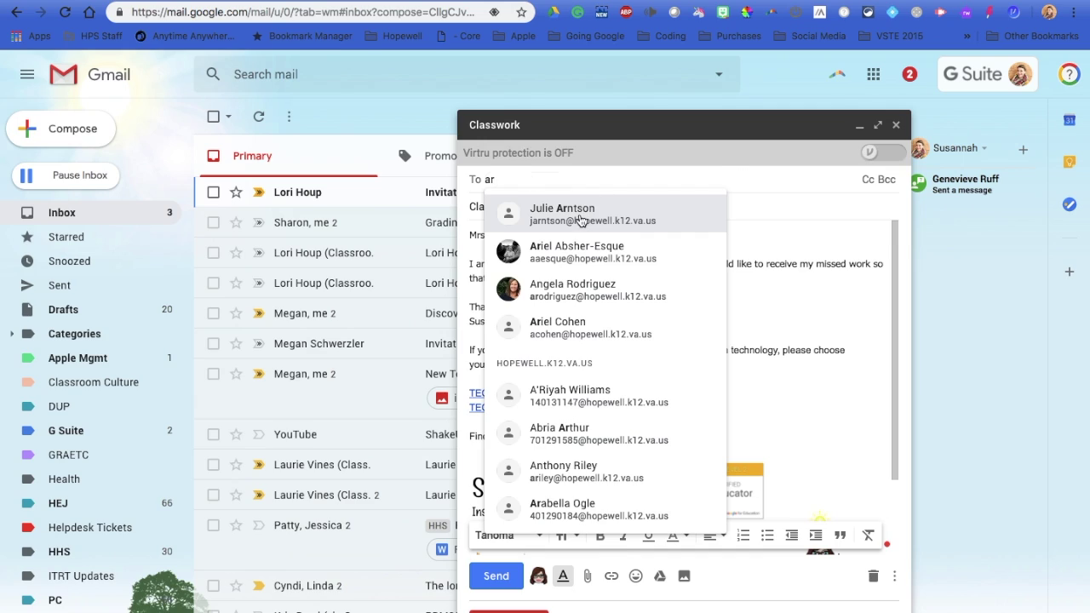
{"action": "left_click", "coordinate": [580, 221]}
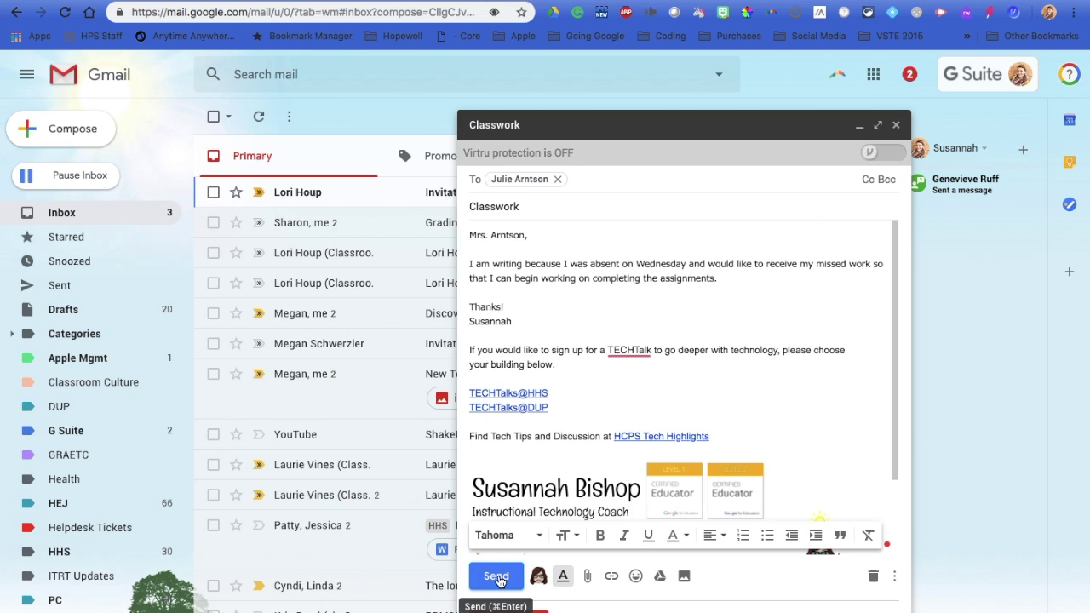
{"action": "left_click", "coordinate": [497, 576]}
Open the "Hey Hey -" email from Sep 20 in the inbox and start forwarding it.
{"action": "scroll", "coordinate": [343, 385], "scroll_direction": "down", "scroll_amount": 10}
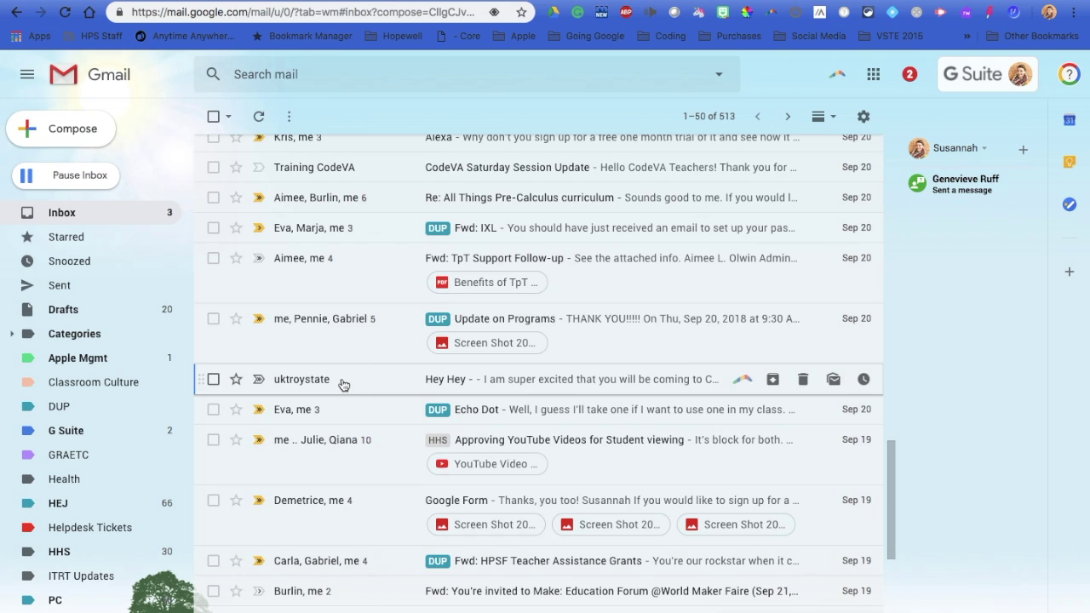
{"action": "left_click", "coordinate": [343, 385]}
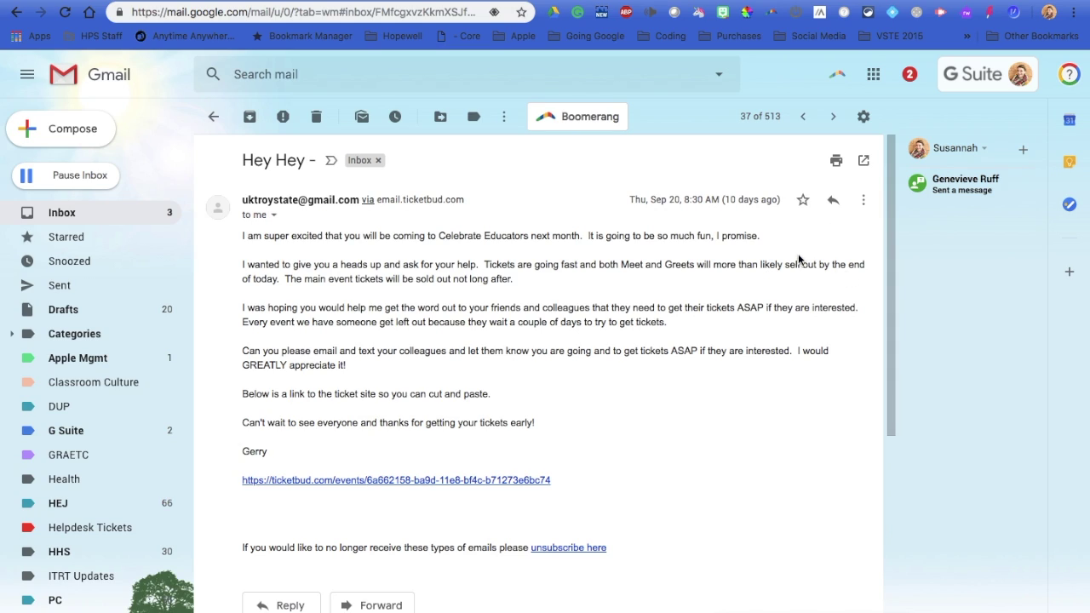
{"action": "left_click", "coordinate": [863, 204]}
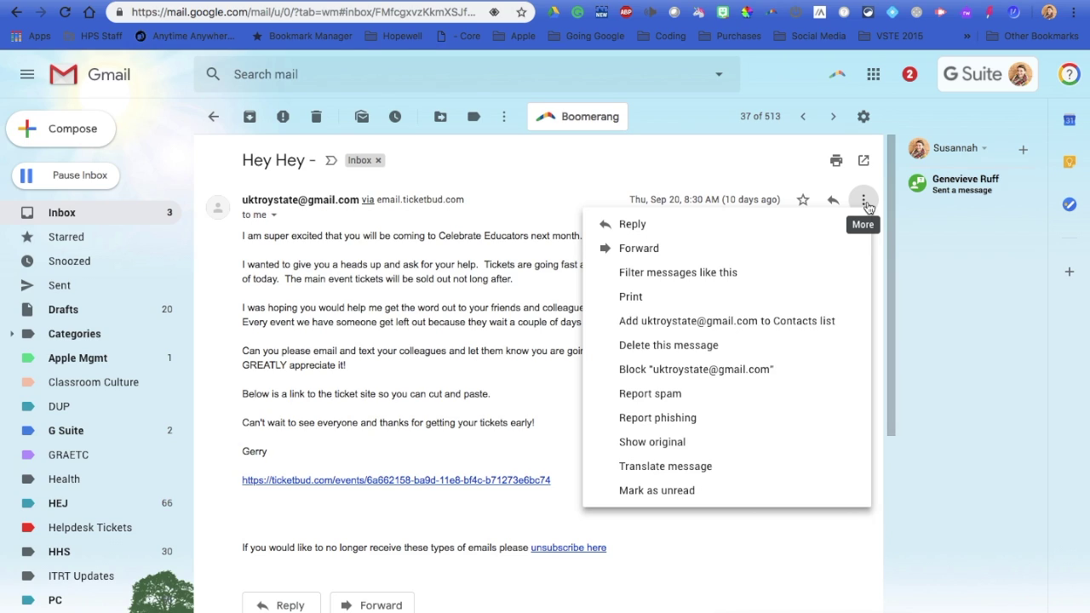
{"action": "left_click", "coordinate": [638, 248]}
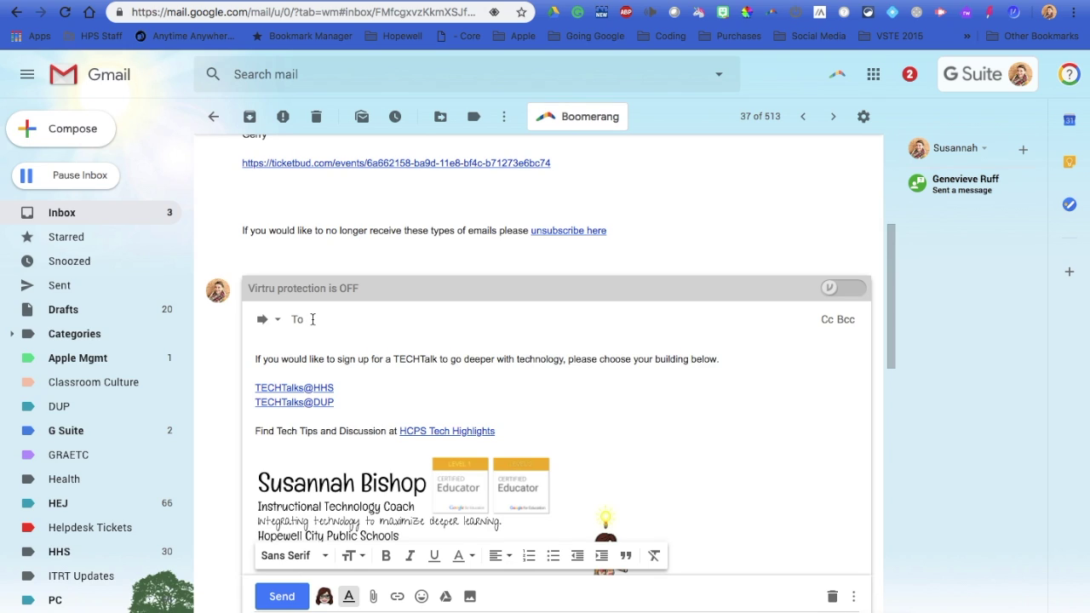
Enter "s" as the recipient of the forwarded message without choosing a suggested contact.
{"action": "type", "text": "s"}
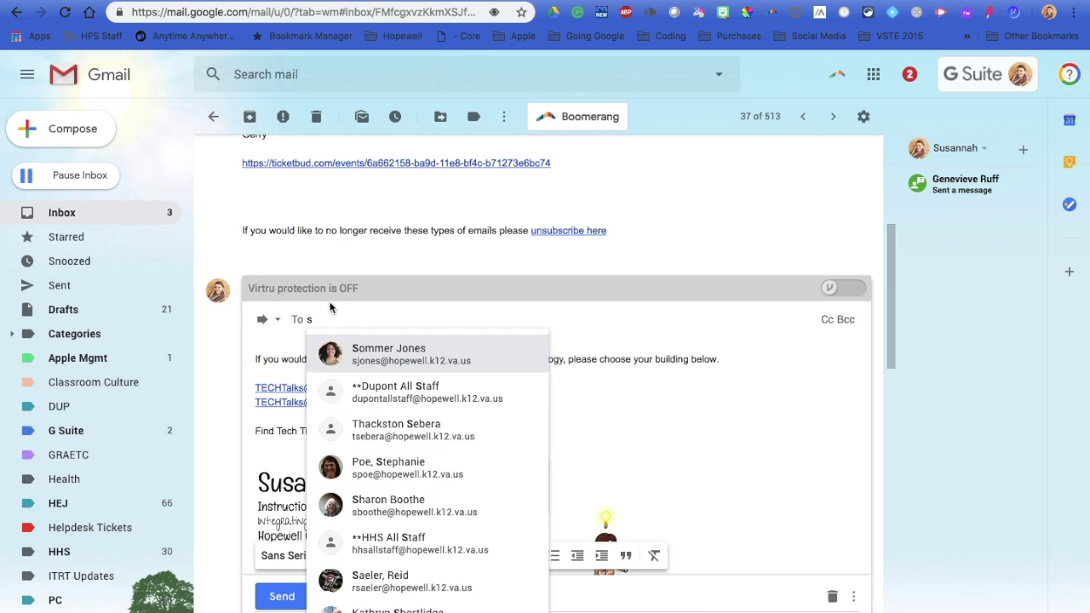
{"action": "left_click", "coordinate": [279, 323]}
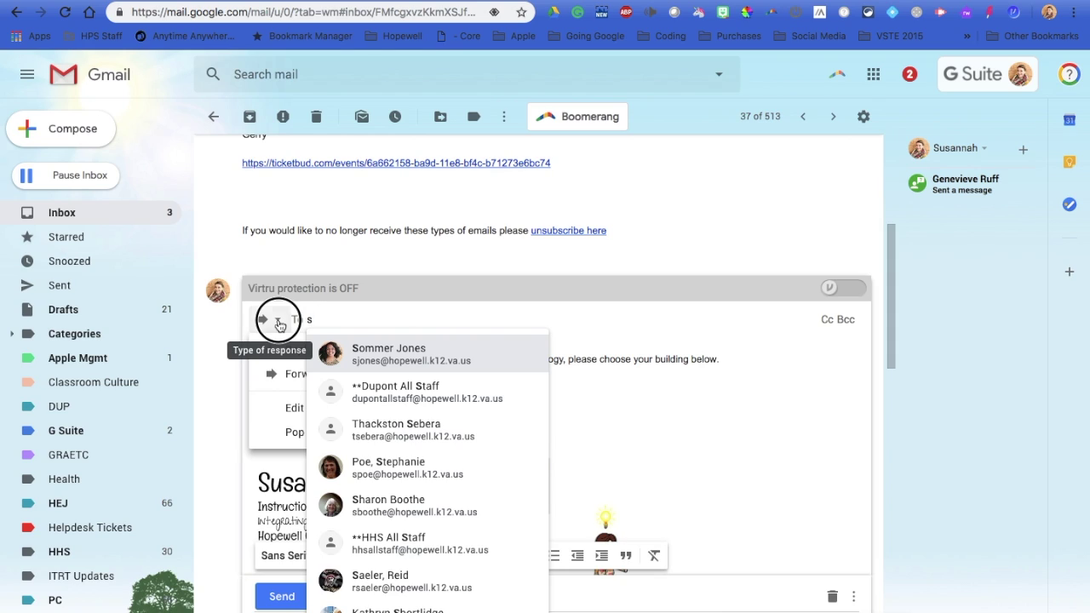
{"action": "left_click", "coordinate": [349, 318]}
{"action": "type", "text": "s"}
{"action": "left_click", "coordinate": [590, 344]}
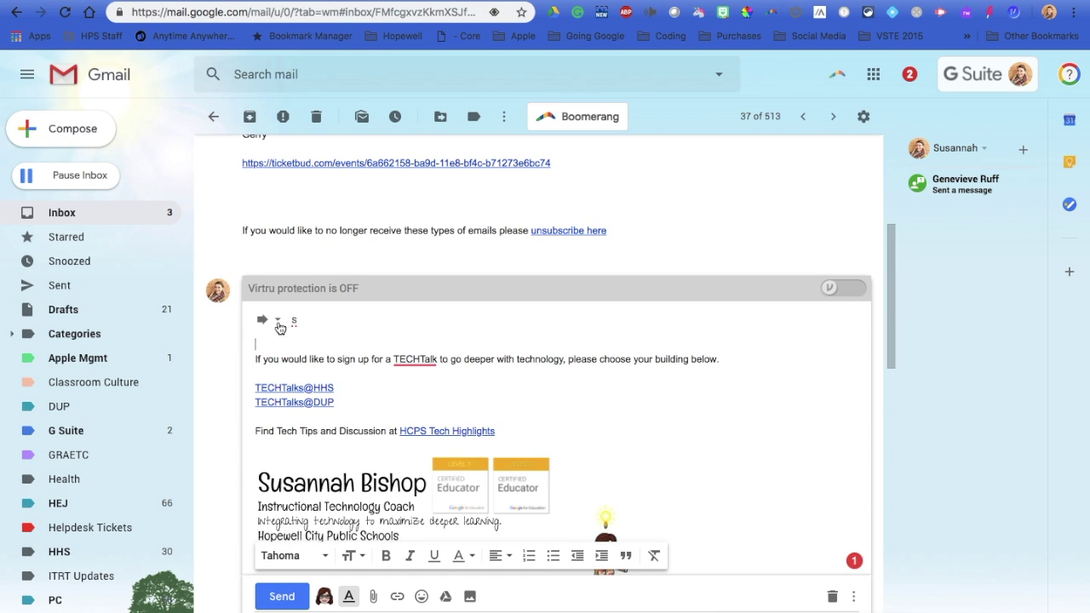
Edit the forwarded message's subject, replacing it with "Event next month".
{"action": "left_click", "coordinate": [276, 320]}
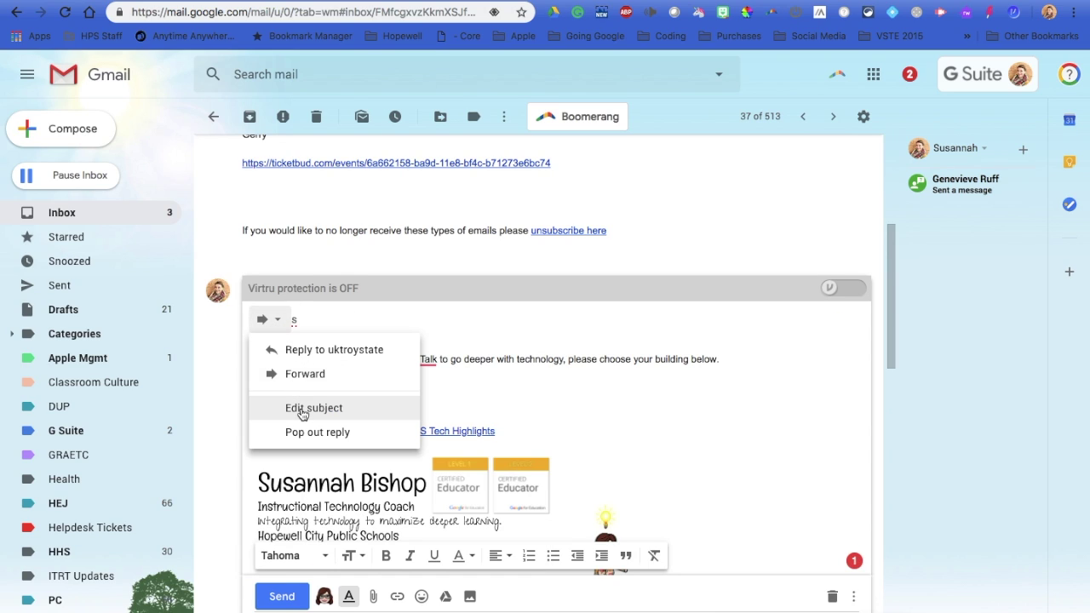
{"action": "left_click", "coordinate": [300, 409]}
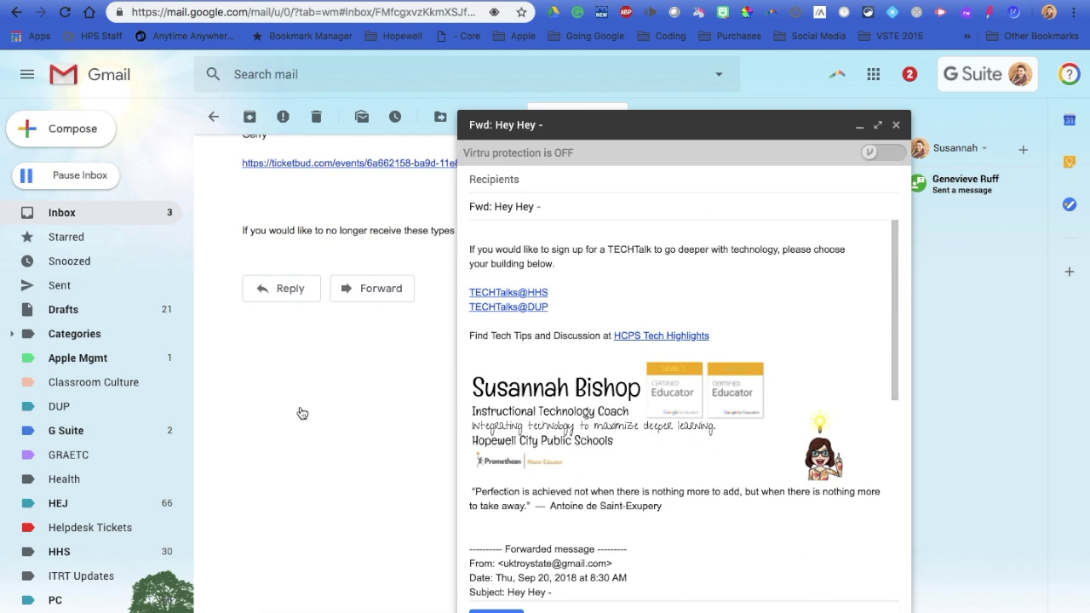
{"action": "left_click", "coordinate": [543, 160]}
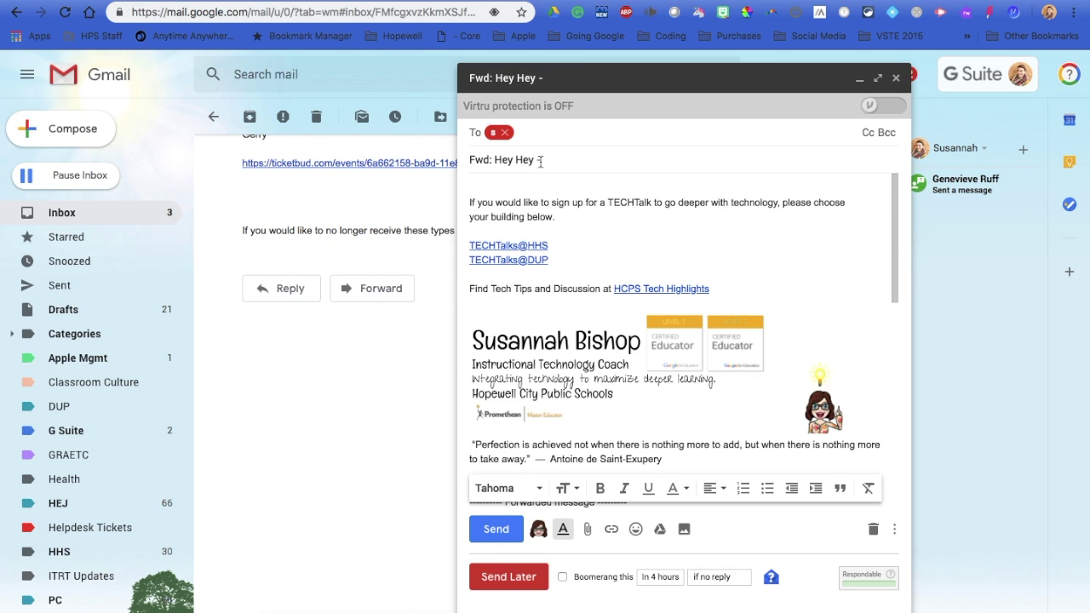
{"action": "left_click_drag", "start_coordinate": [541, 207], "coordinate": [465, 207]}
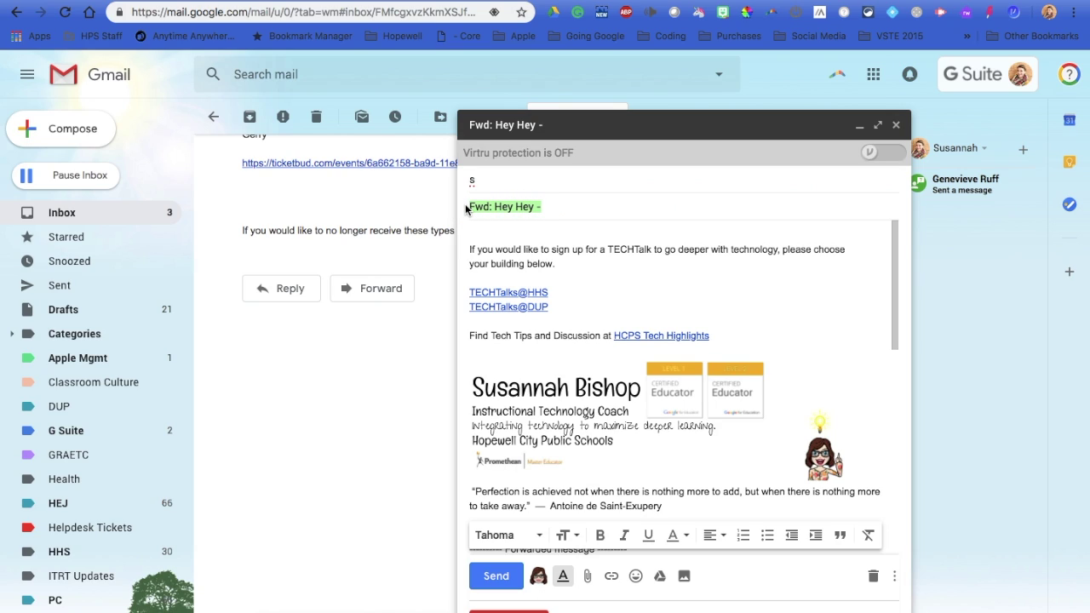
{"action": "type", "text": "Event next month"}
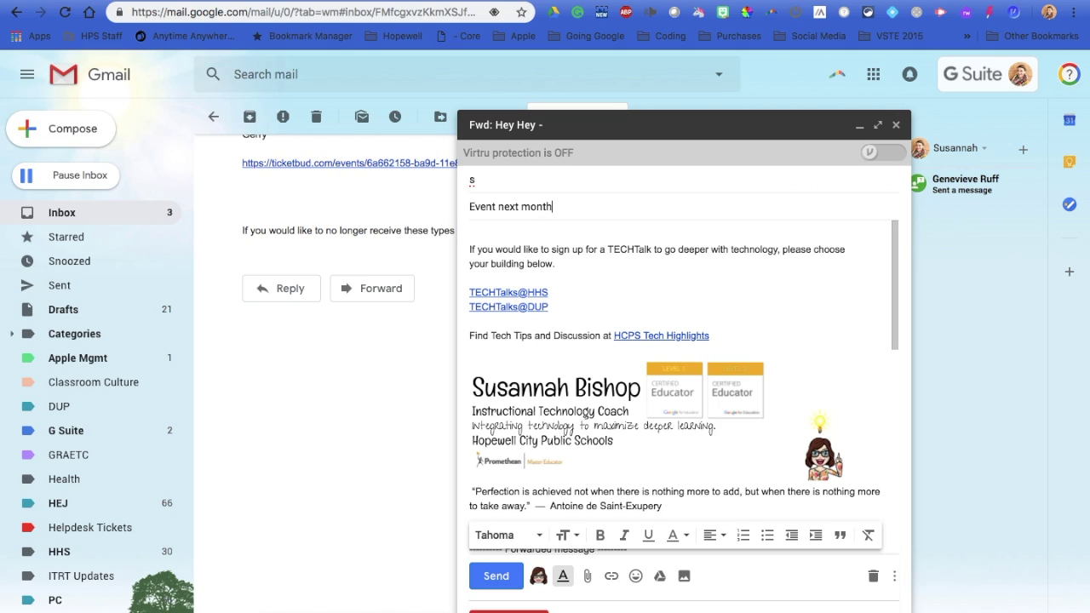